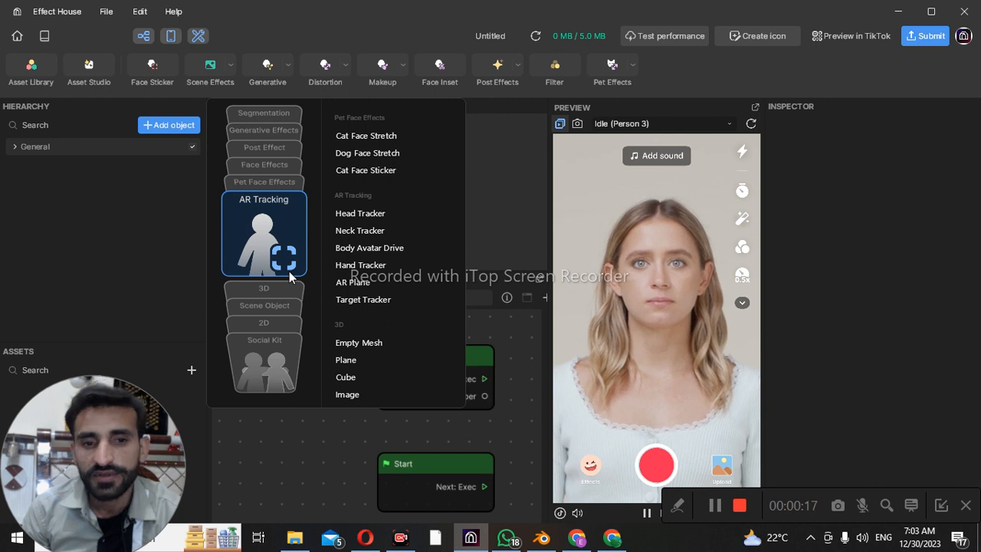
Add a Hand Tracker to the scene and switch the preview media to the hand clip Palm (Person 3).
click(360, 266)
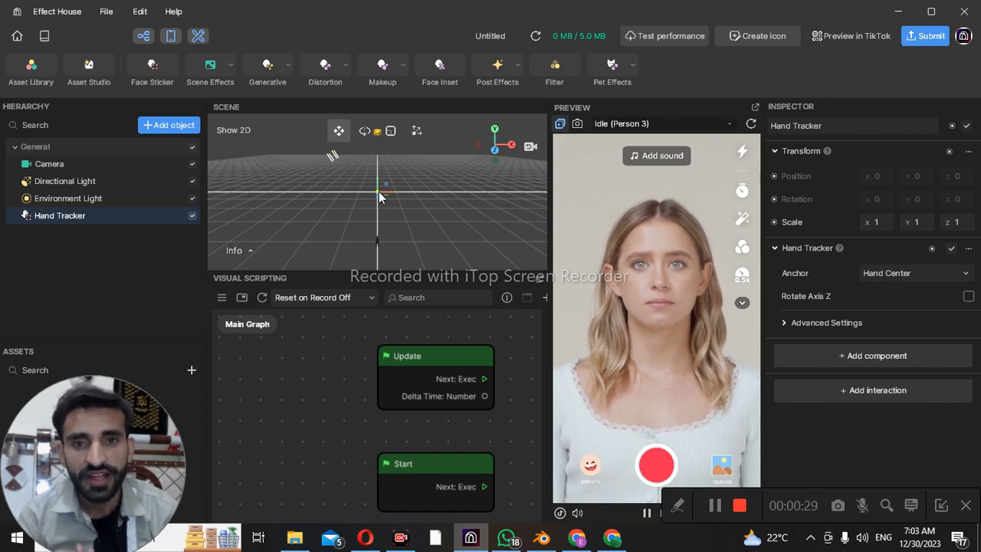
click(725, 124)
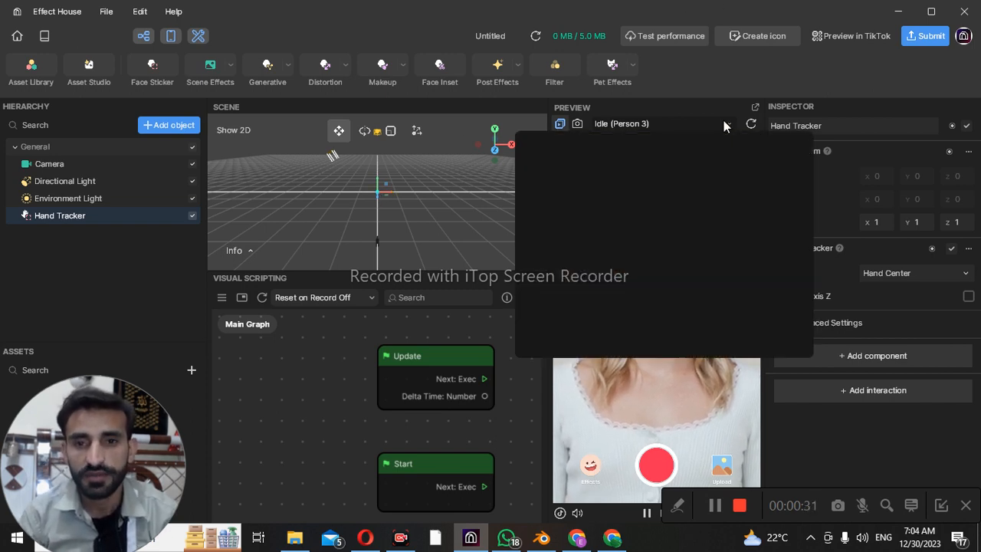
mouse_move(693, 257)
scroll(694, 257, down, 5)
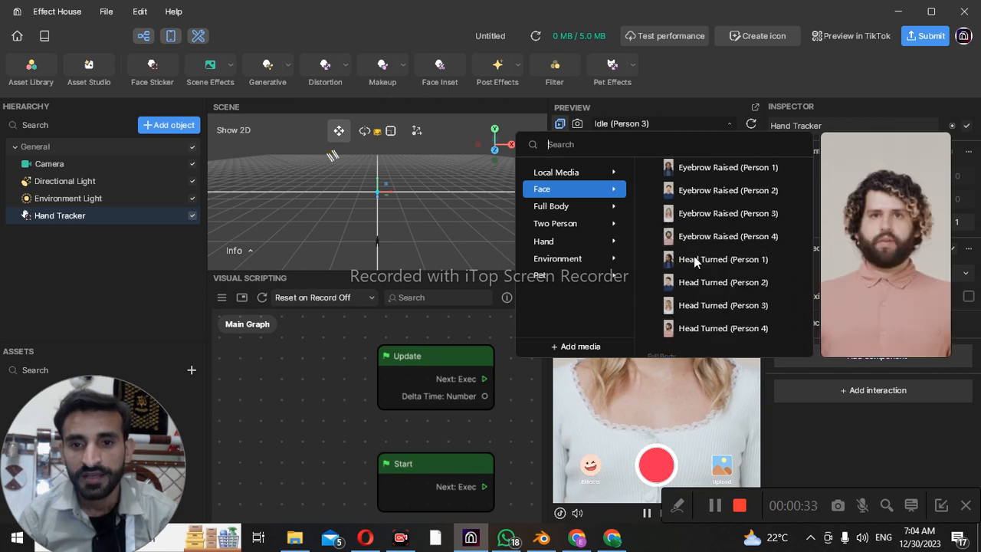
scroll(696, 262, down, 6)
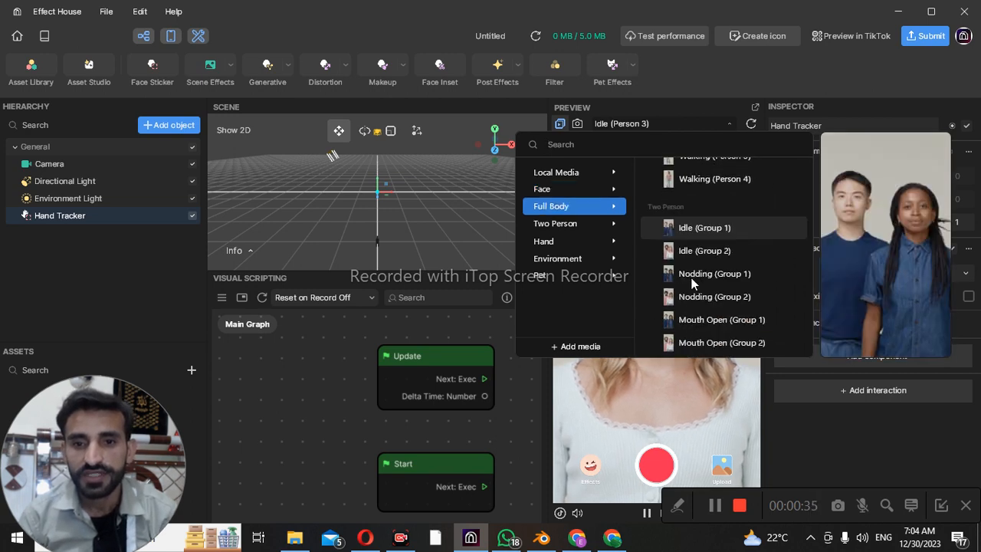
scroll(695, 281, down, 6)
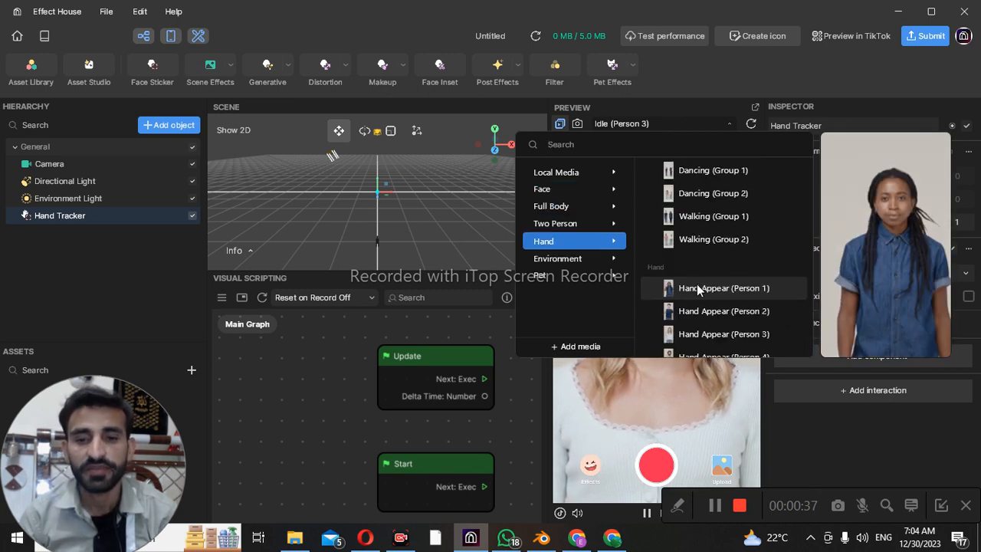
scroll(696, 274, down, 3)
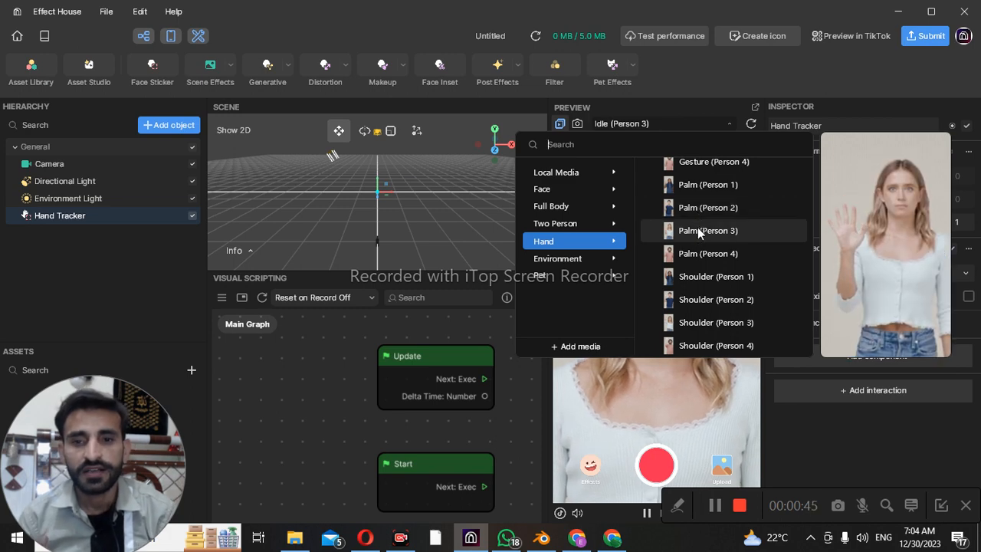
click(698, 228)
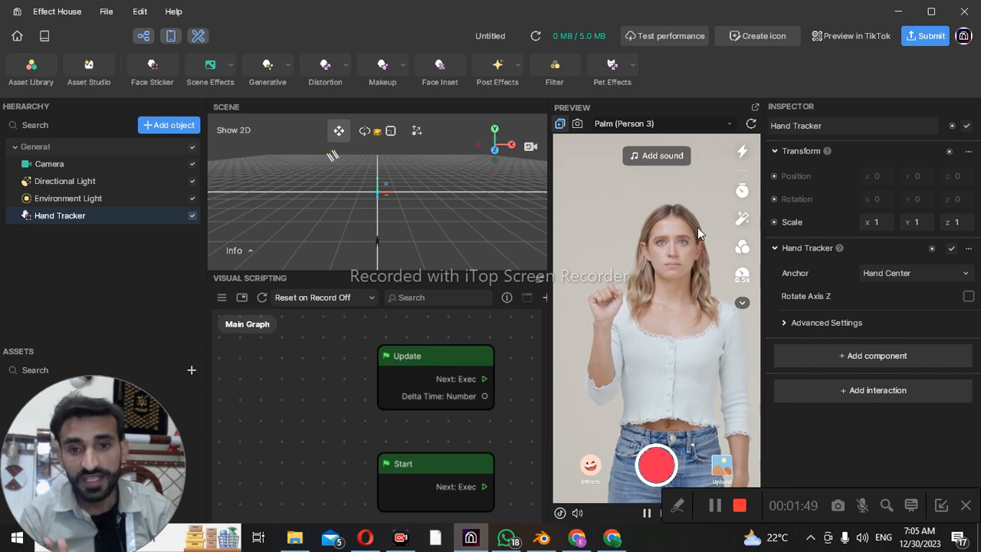
Add an AR Plane object from the AR Tracking category to the scene.
click(173, 125)
scroll(349, 245, up, 2)
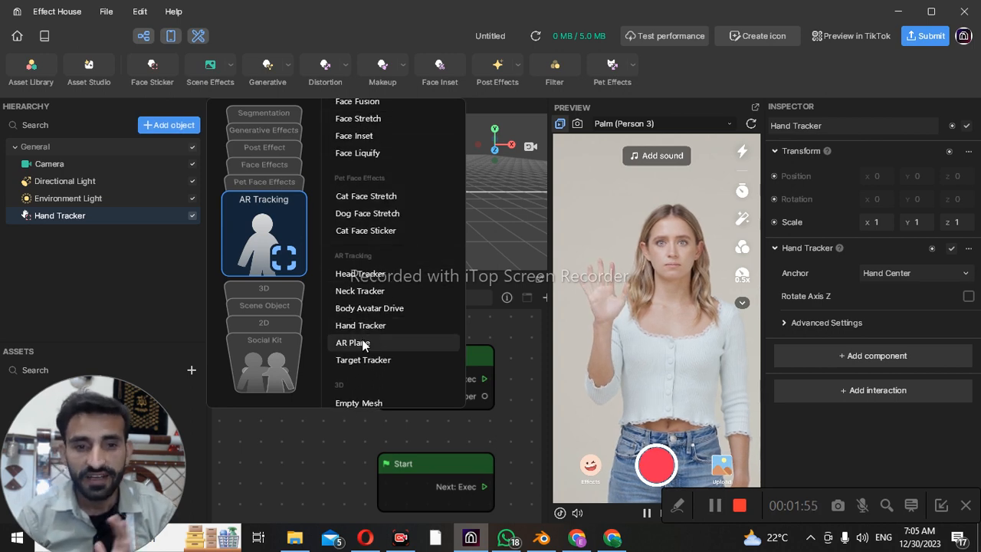
click(365, 345)
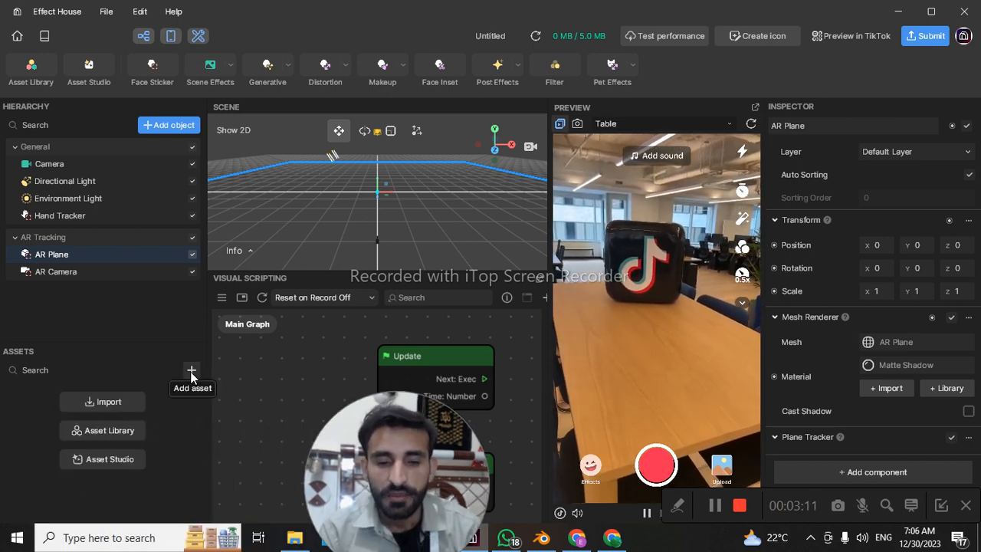
Review the kinds of assets that can be added and the built-in meshes available for the AR Plane.
click(192, 371)
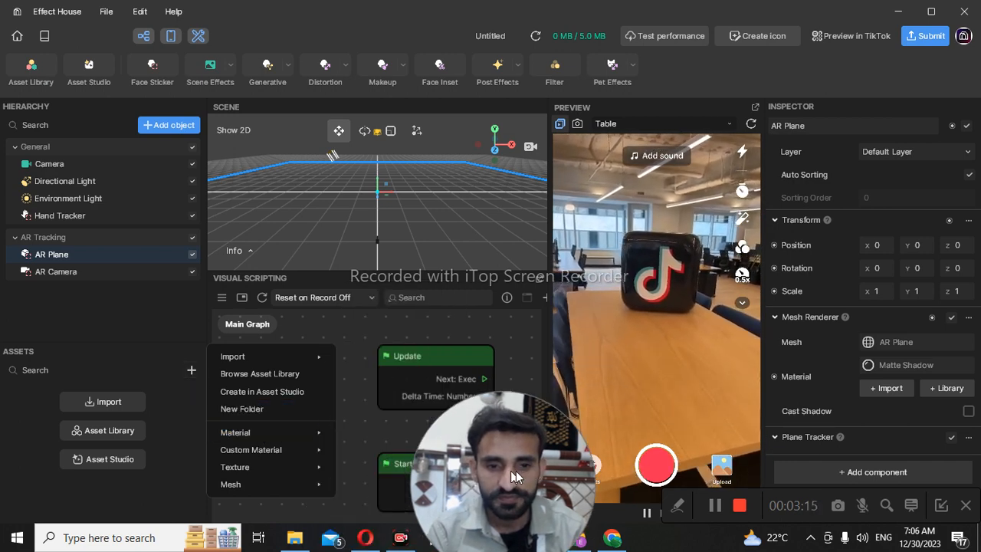
mouse_move(258, 438)
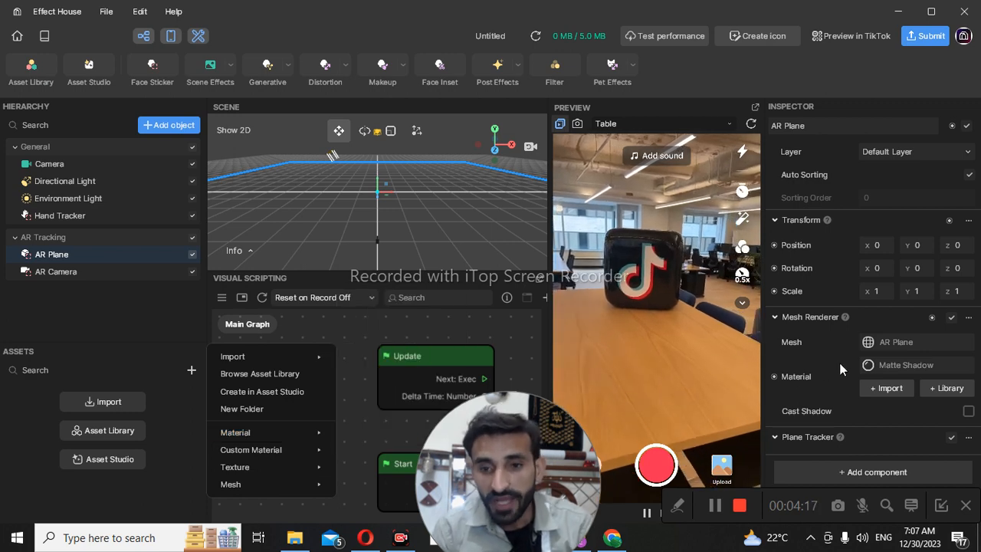
click(919, 347)
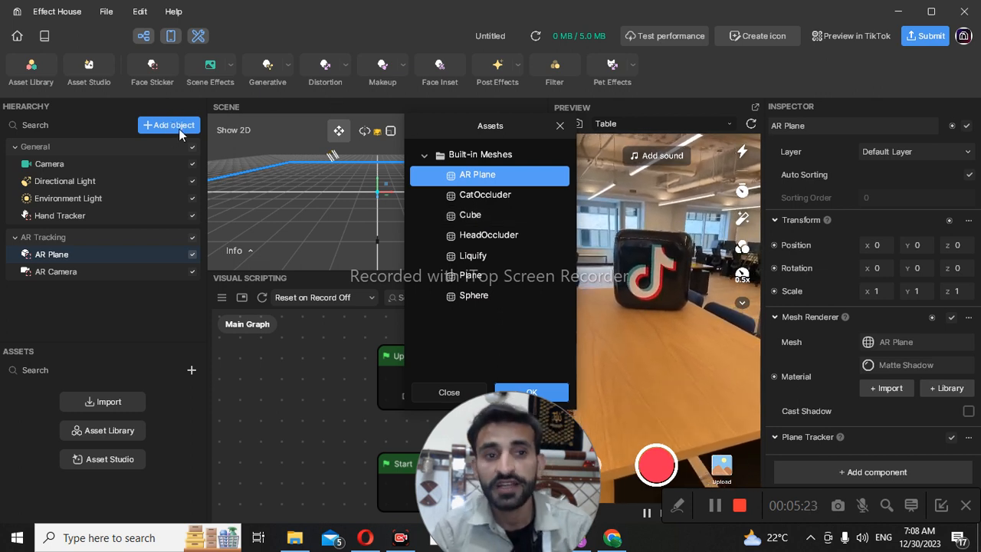
click(470, 392)
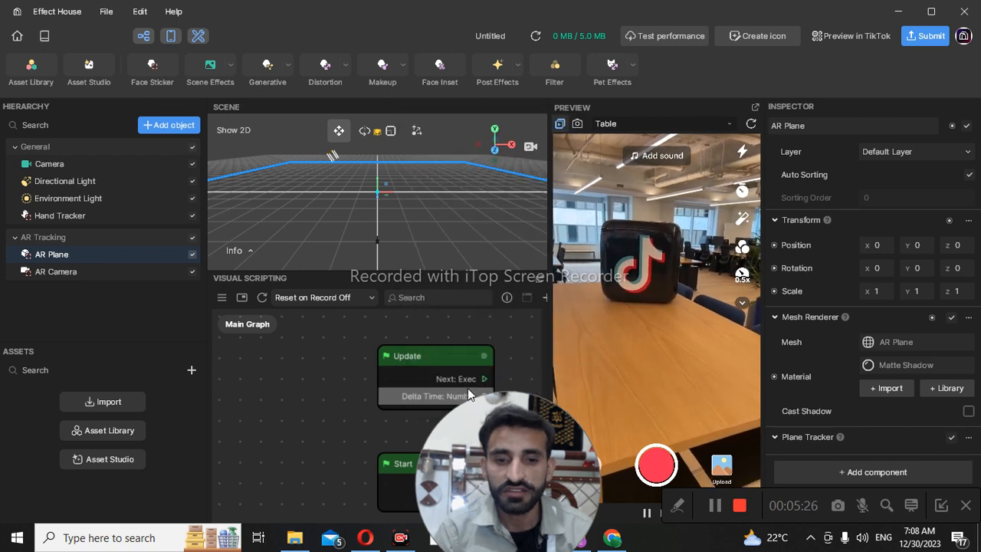
Add a Target Tracker object from the AR Tracking category to the scene.
click(192, 128)
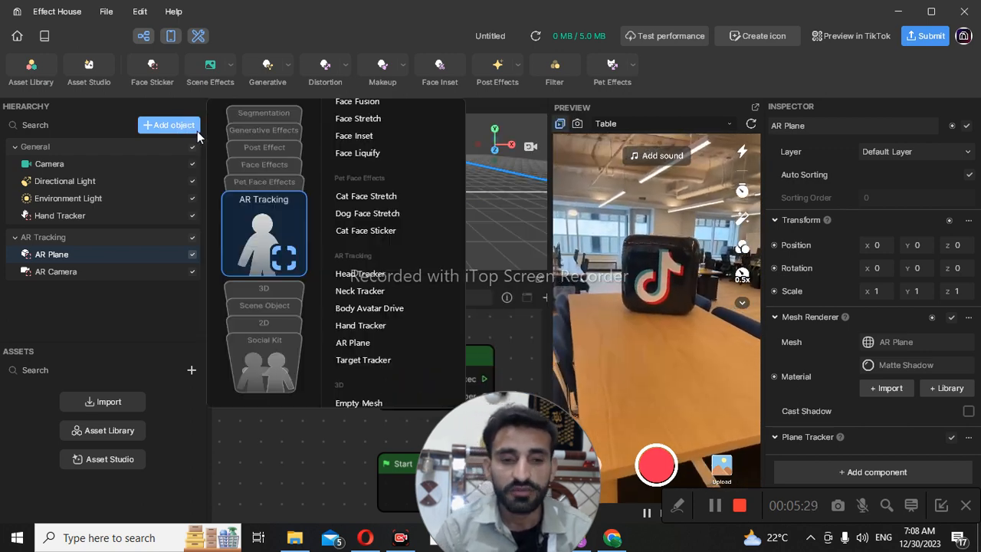
click(372, 361)
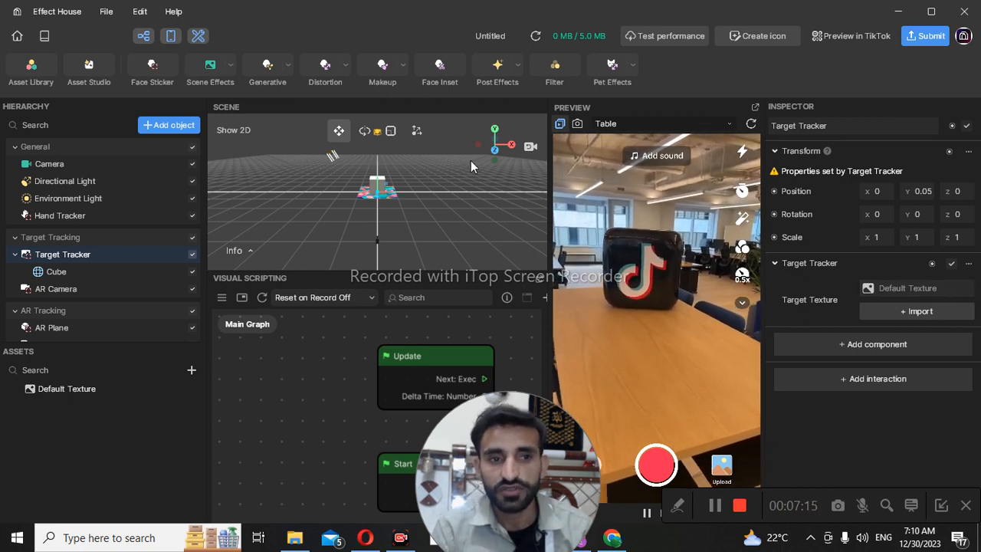
Open the Asset Library, refresh it to load its content, and look through the 3D assets.
click(43, 72)
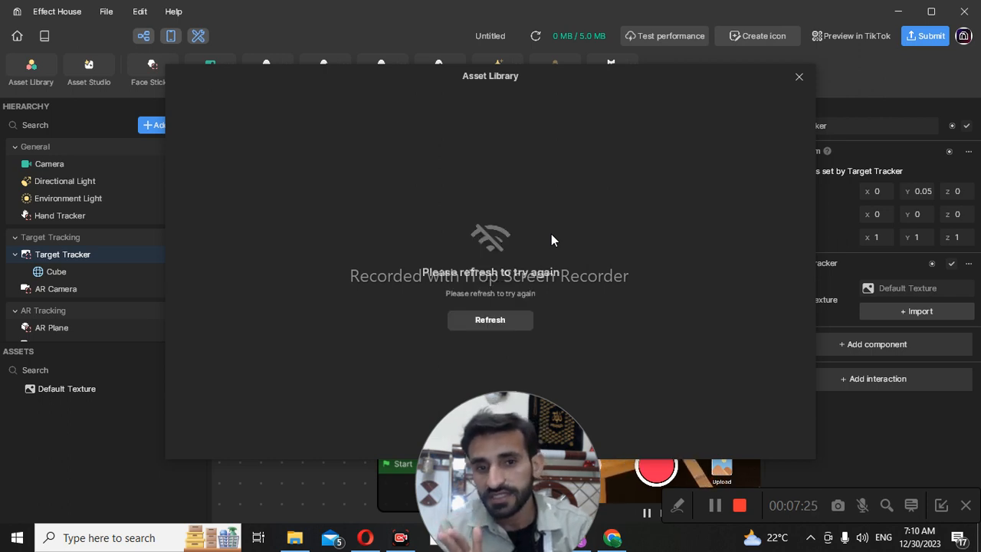
click(491, 321)
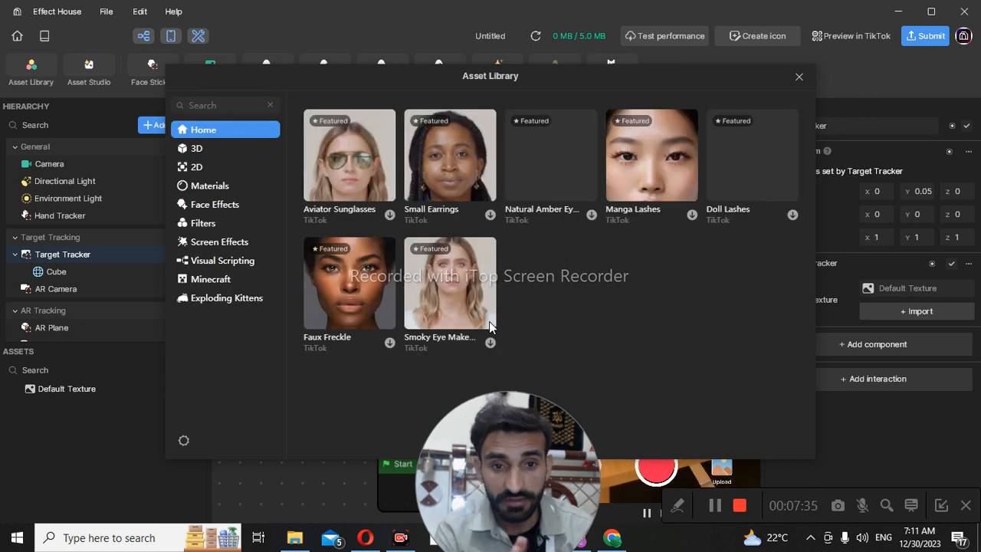
click(229, 146)
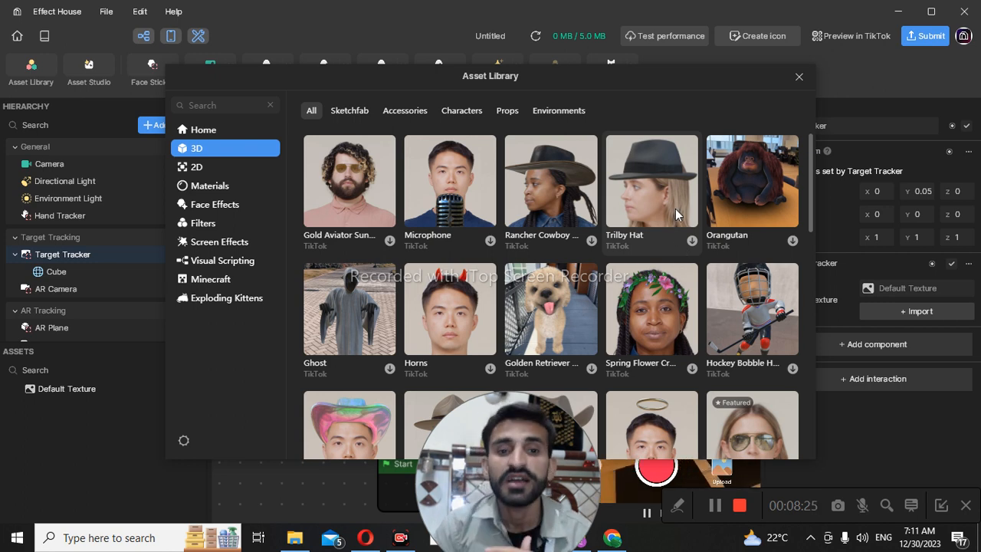
scroll(625, 247, down, 3)
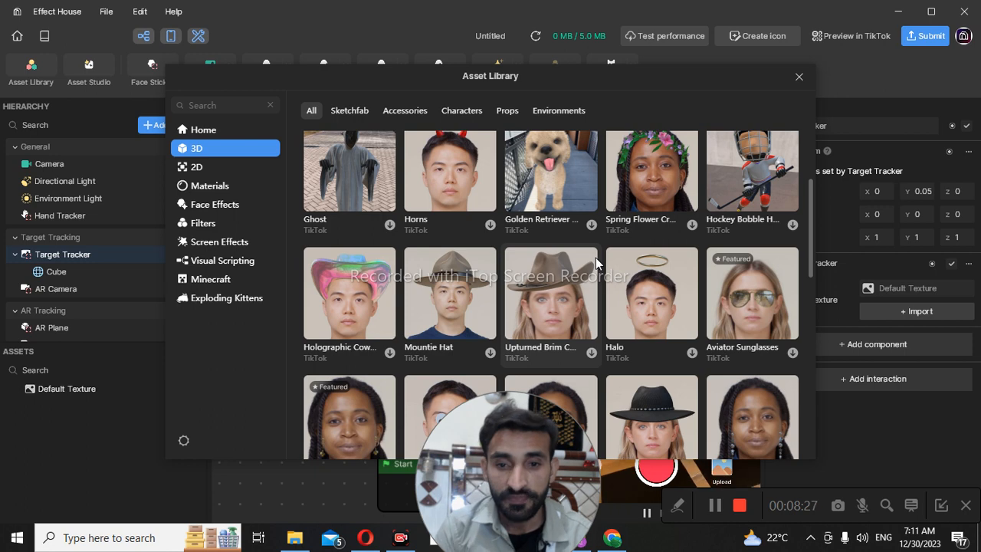
scroll(596, 258, down, 7)
scroll(596, 257, down, 3)
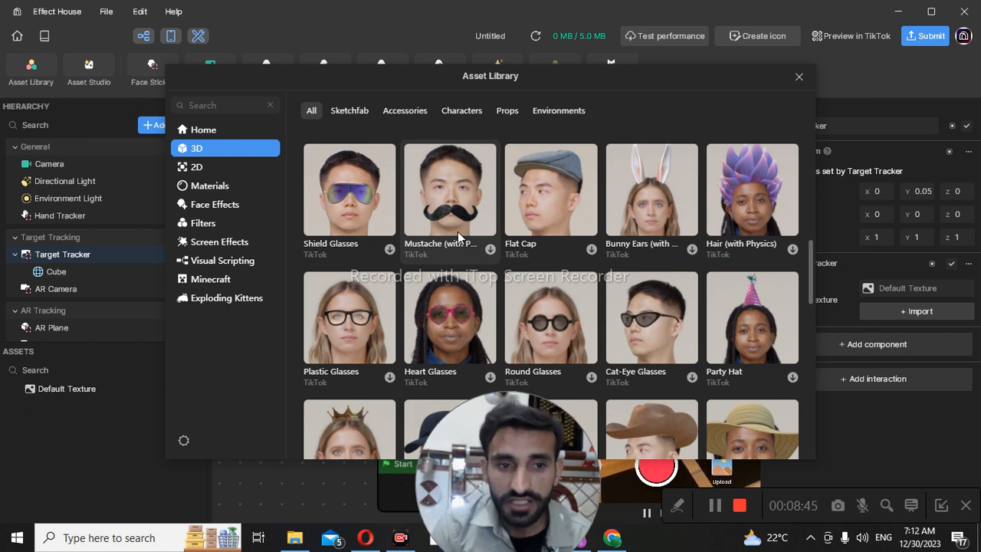
Examine the Visual Scripting assets in the Asset Library, including the object motion, drag and facial event items.
click(214, 262)
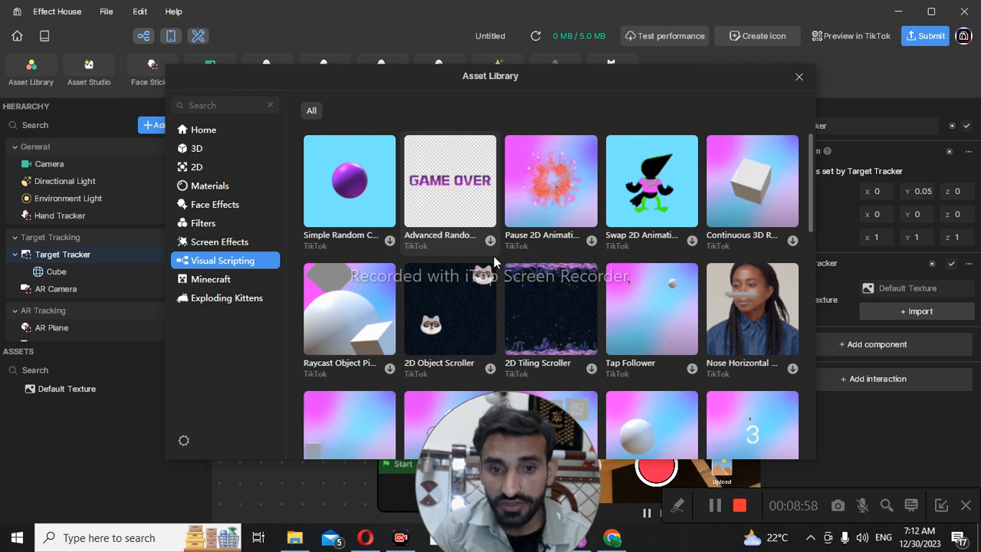
scroll(559, 309, down, 1)
scroll(526, 312, down, 3)
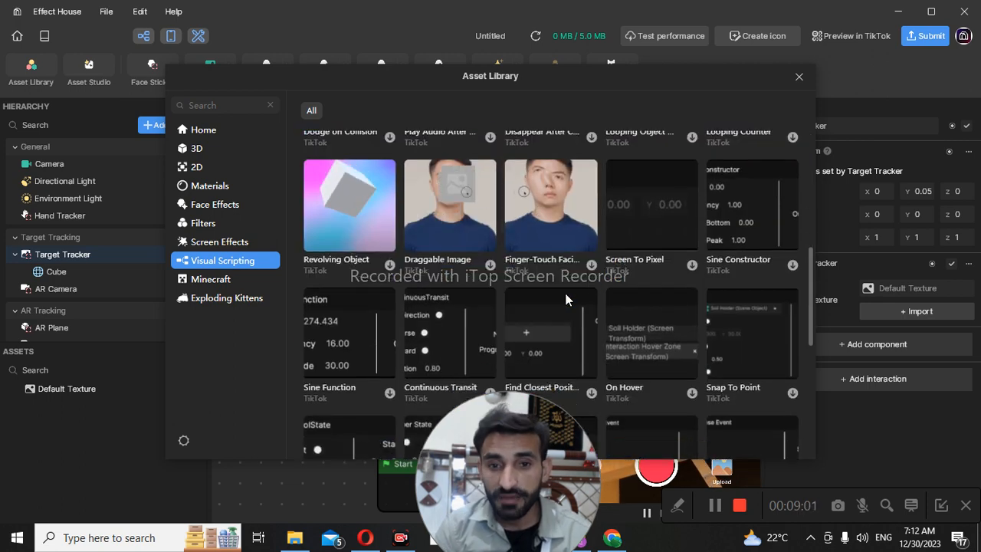
scroll(582, 276, up, 1)
scroll(612, 249, up, 1)
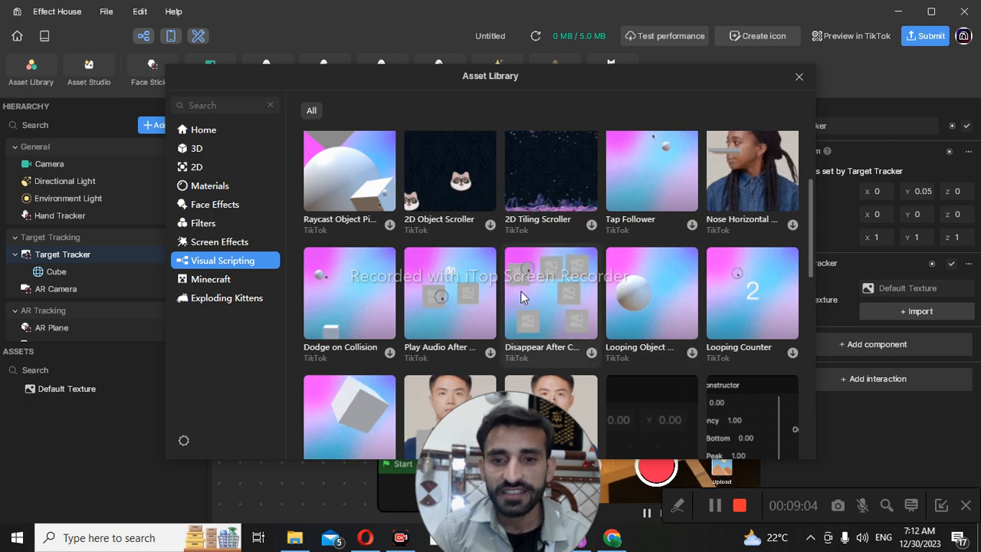
scroll(583, 287, down, 1)
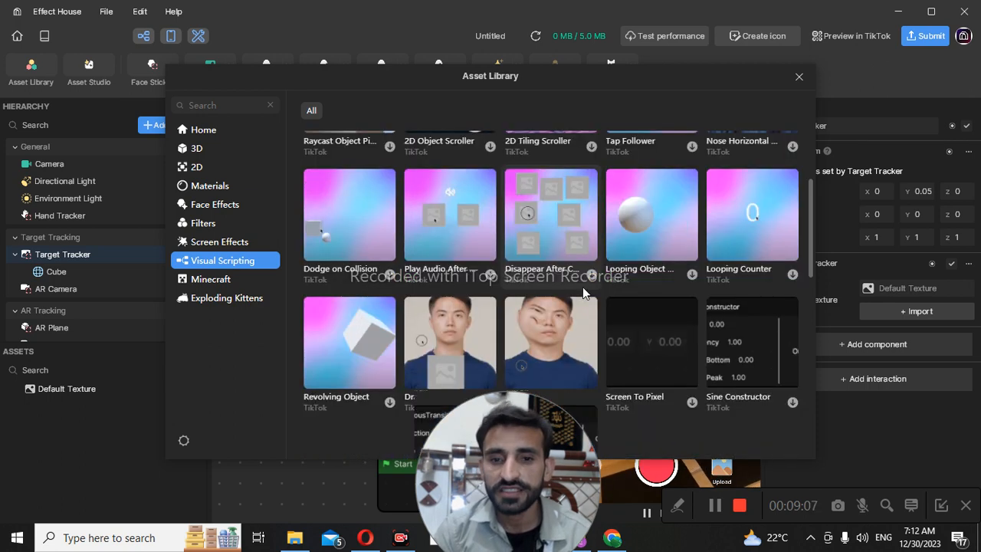
scroll(582, 286, down, 1)
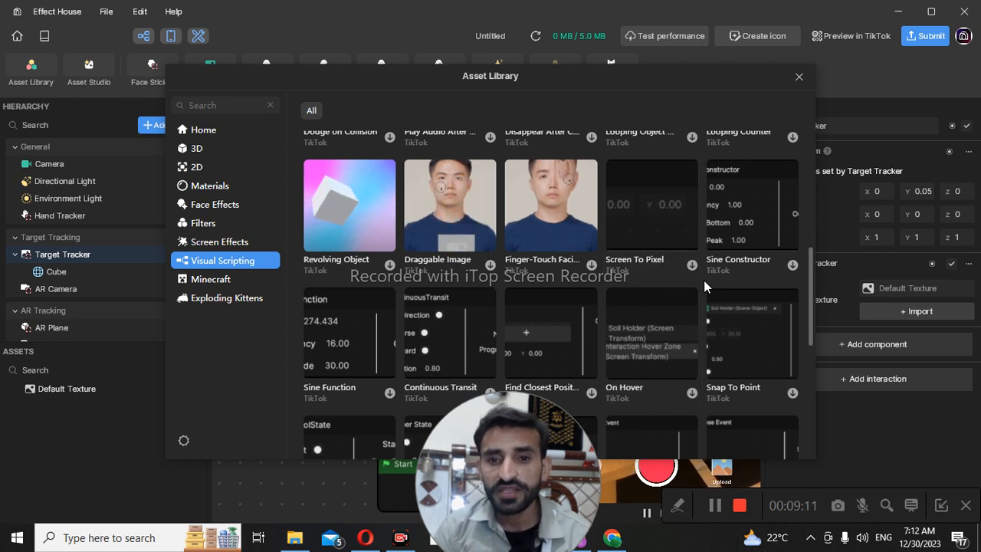
scroll(713, 285, down, 1)
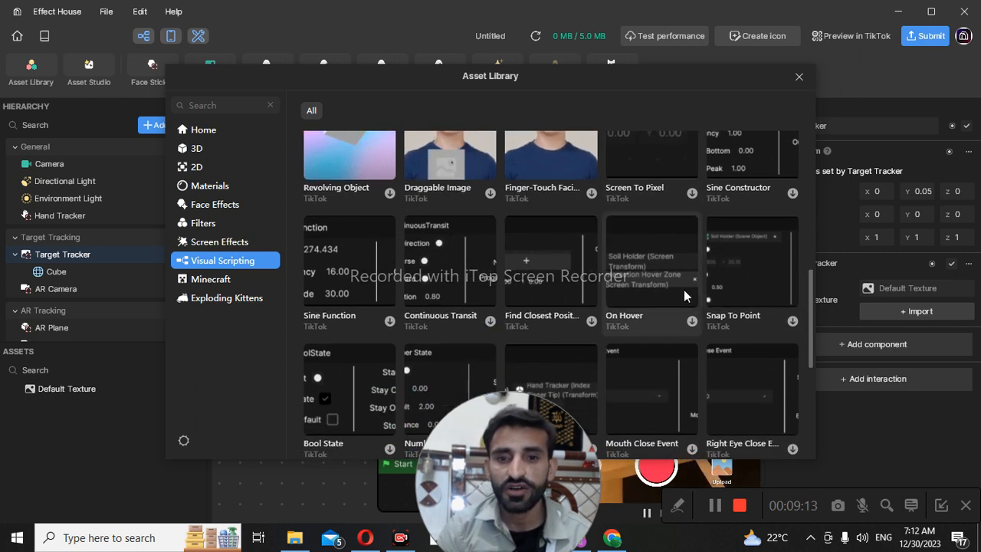
scroll(667, 291, down, 1)
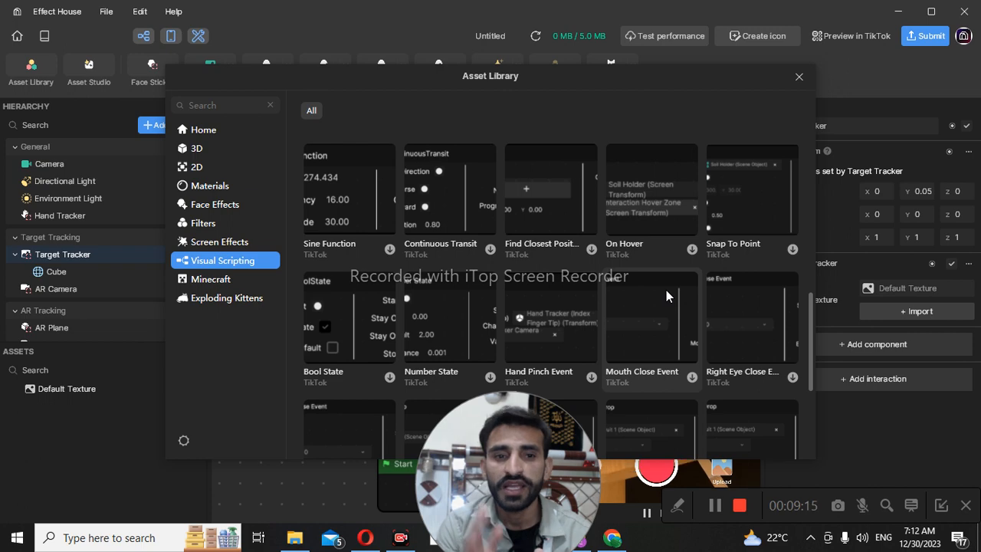
scroll(585, 325, down, 3)
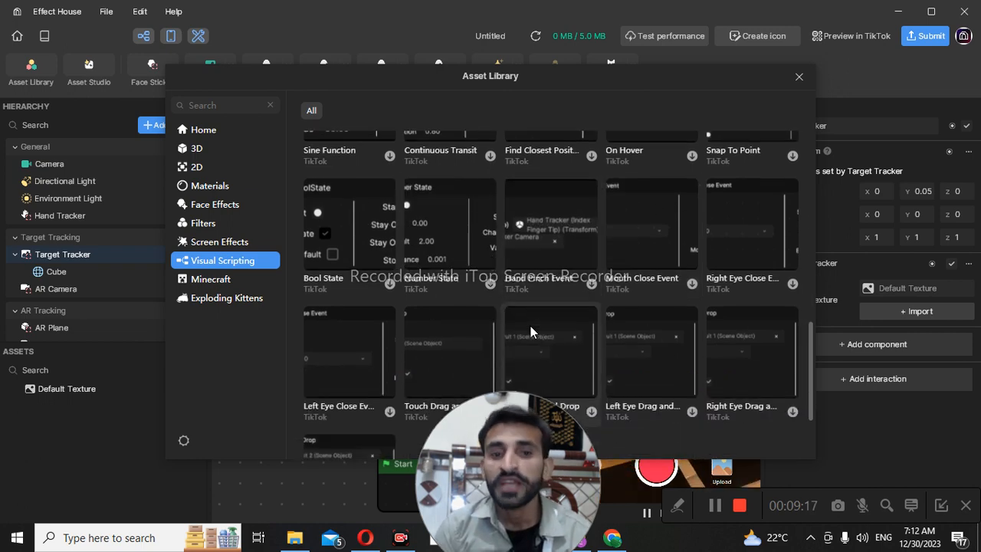
scroll(530, 332, up, 2)
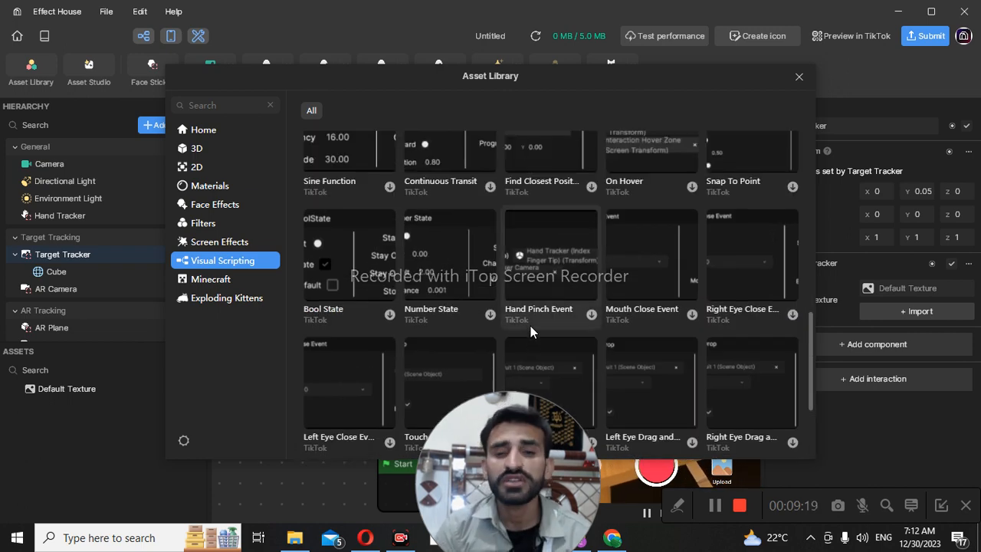
scroll(530, 325, up, 3)
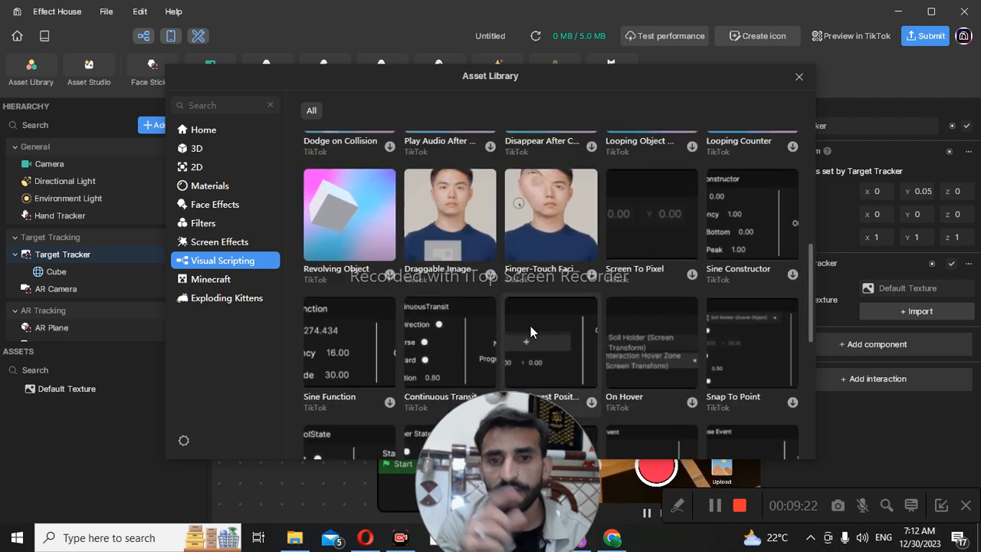
scroll(534, 301, up, 2)
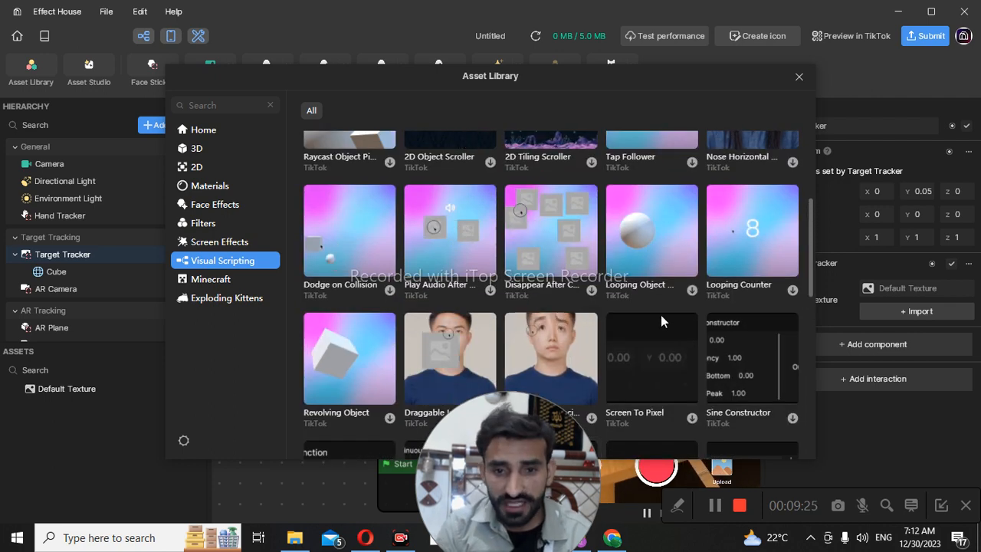
scroll(606, 322, down, 1)
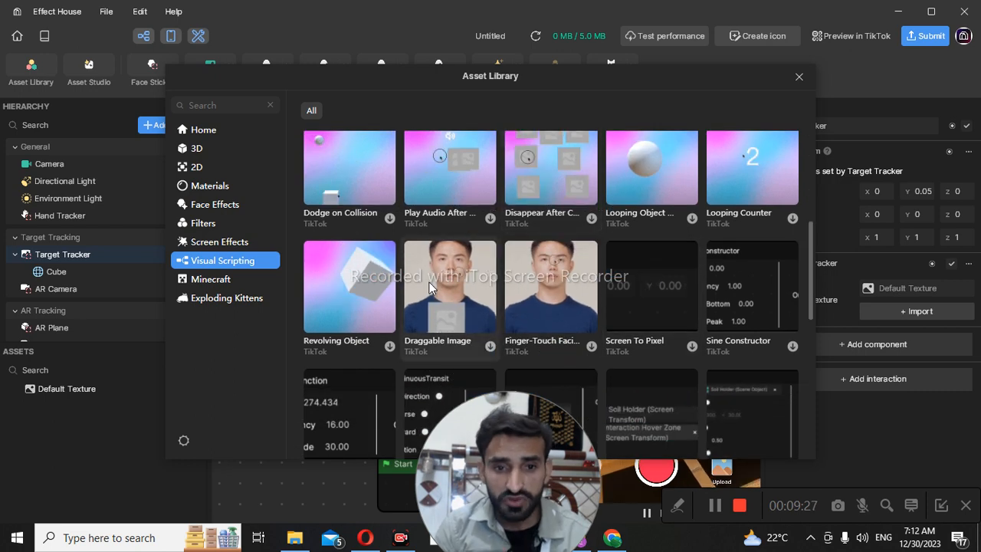
Import the Looping Object Motion asset from the Visual Scripting category into the project.
scroll(514, 235, up, 1)
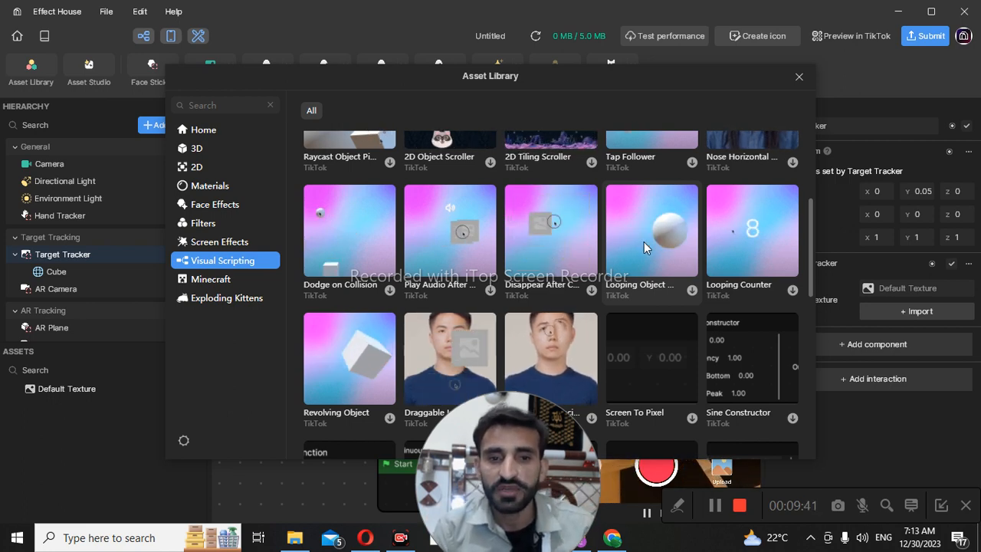
click(650, 241)
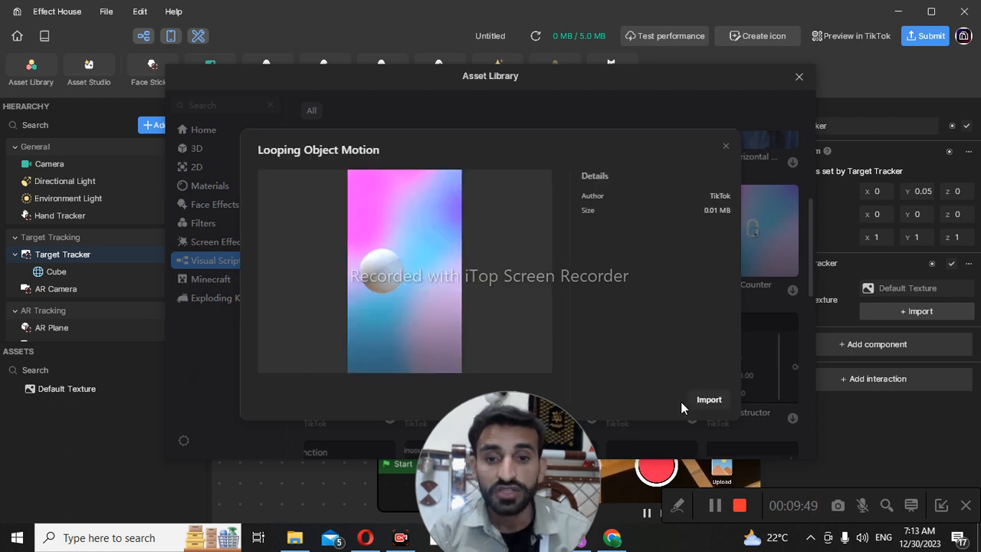
click(710, 400)
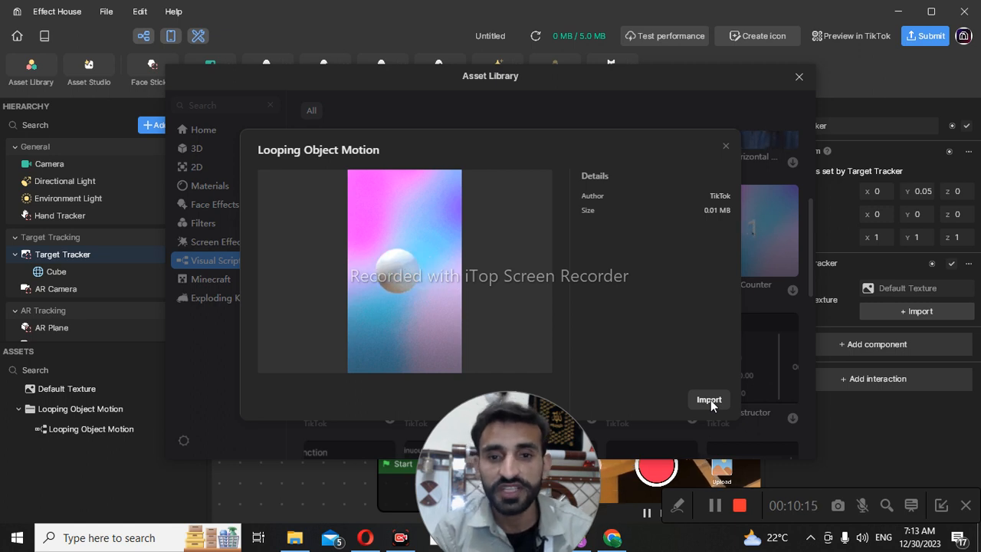
Close the Asset Library and switch the preview media from the table scene to the Face clip Head Turned (Person 2).
click(725, 148)
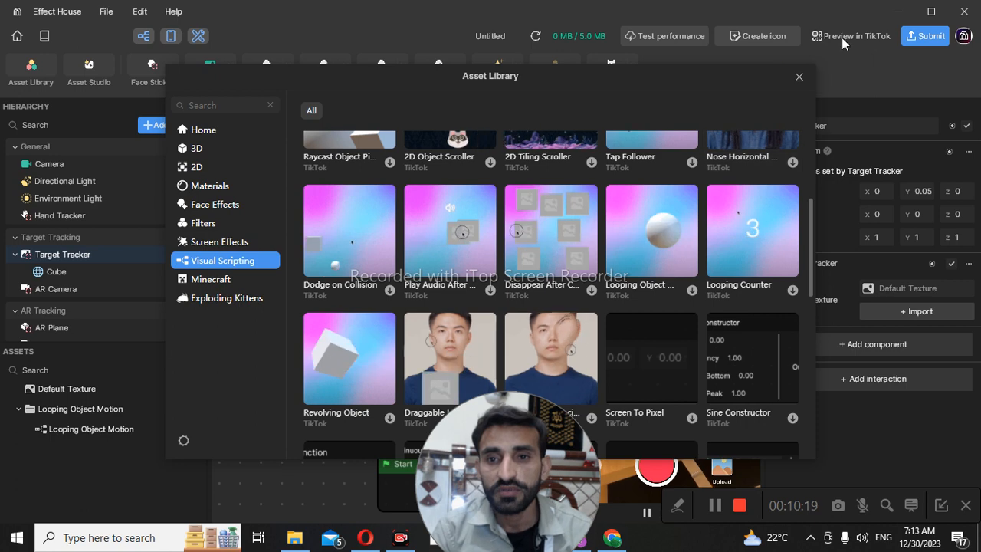
click(799, 75)
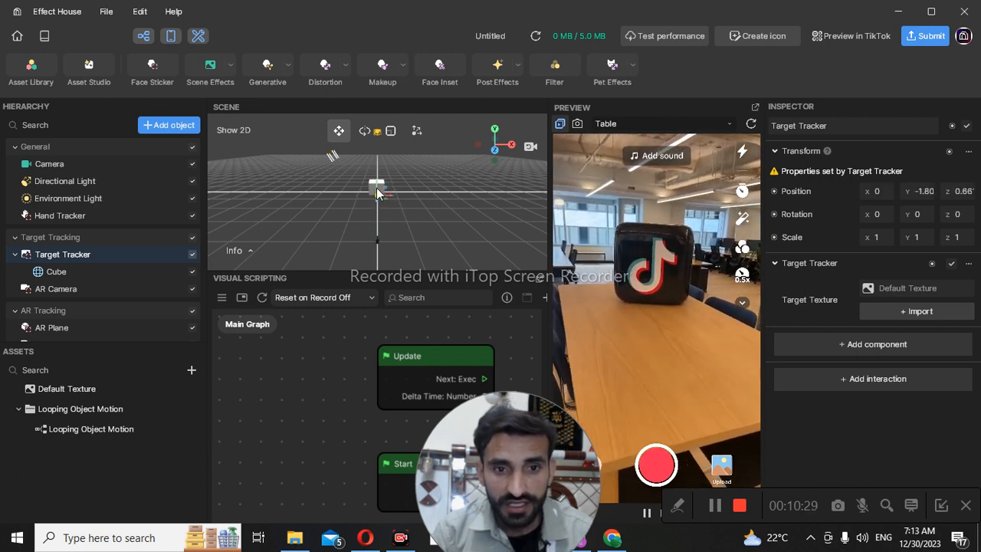
click(716, 128)
mouse_move(677, 203)
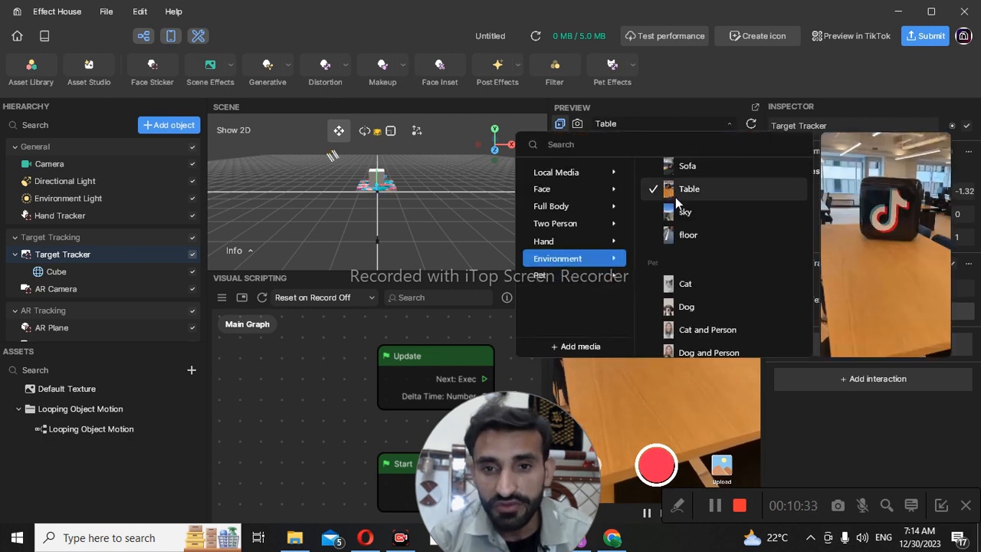
scroll(684, 203, up, 8)
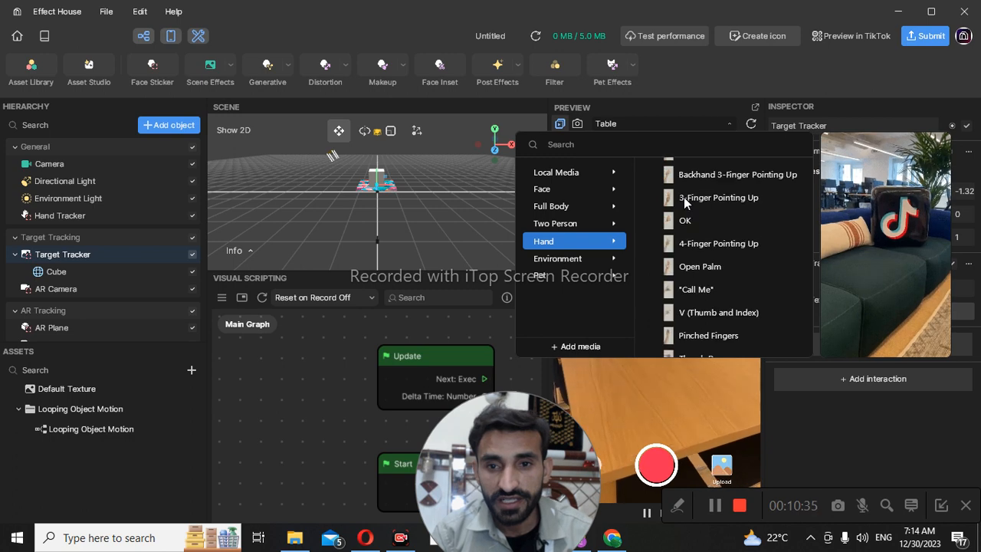
scroll(685, 201, up, 6)
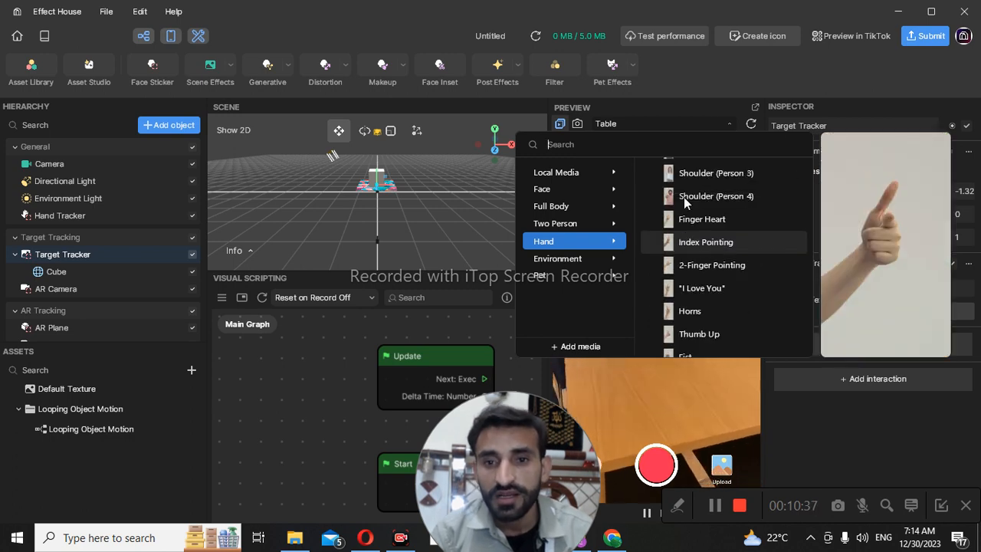
scroll(694, 181, up, 5)
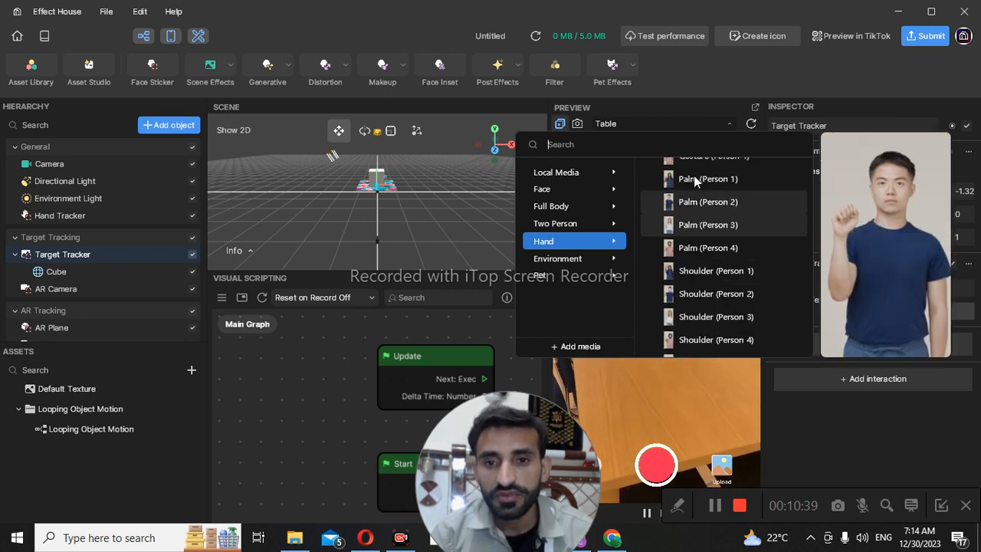
scroll(694, 177, up, 6)
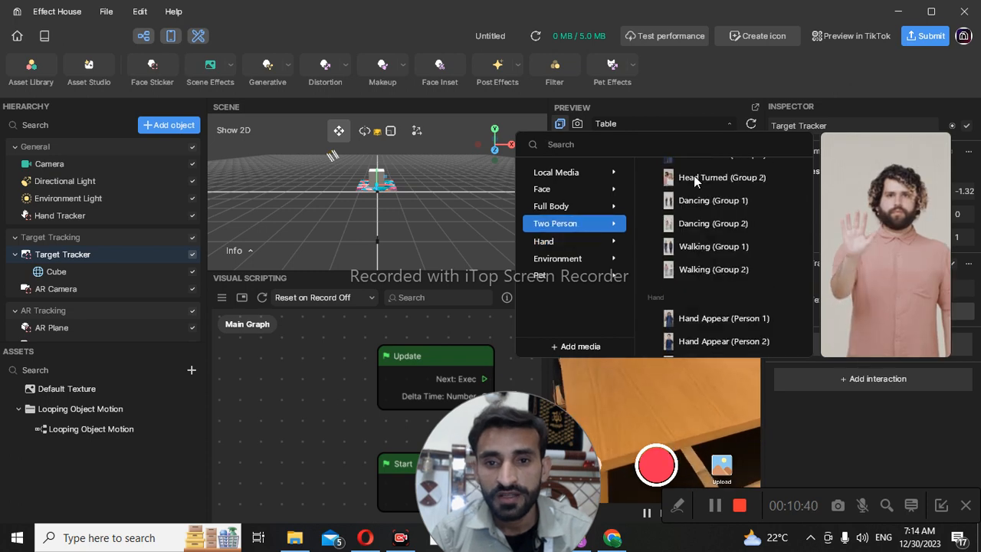
scroll(694, 177, up, 5)
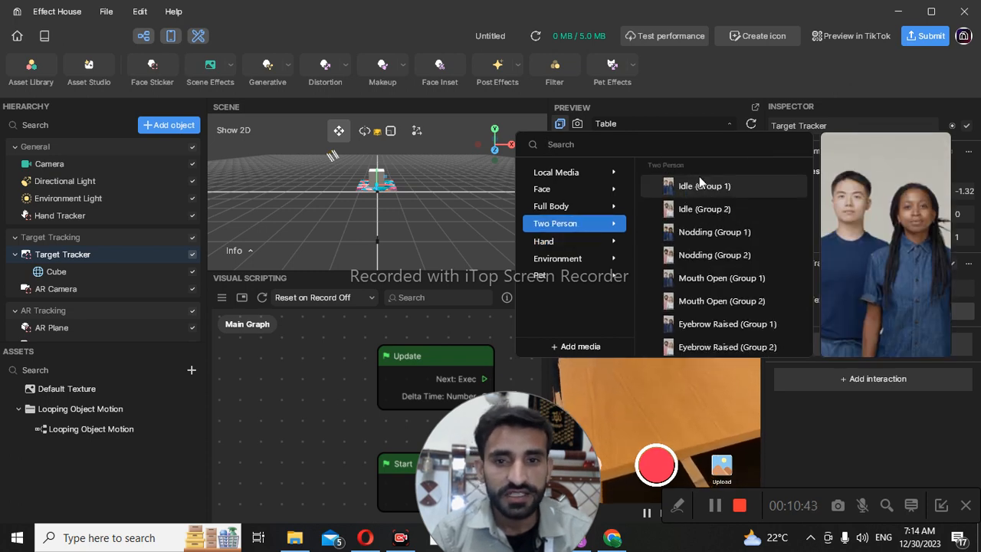
scroll(704, 175, up, 5)
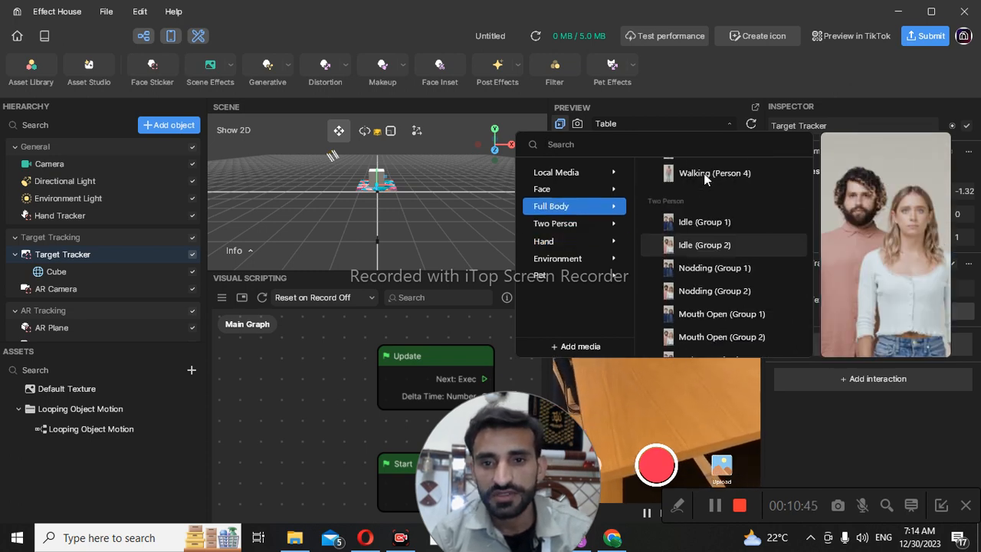
scroll(698, 182, up, 3)
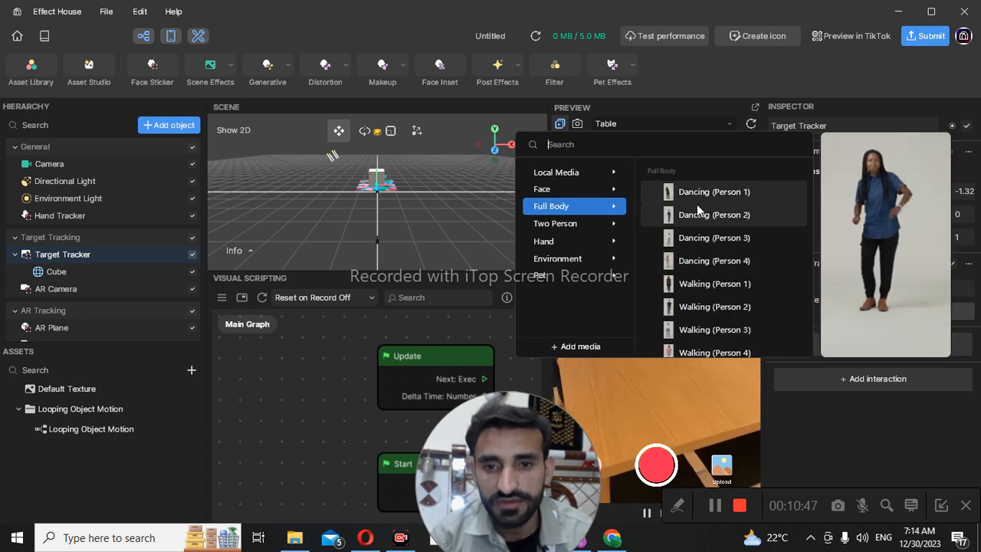
scroll(694, 192, up, 2)
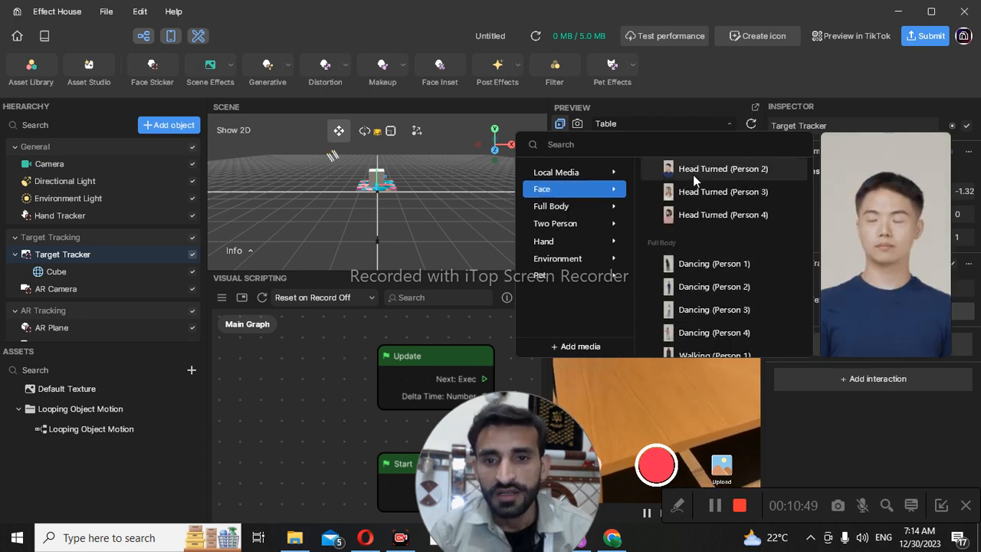
click(693, 174)
Select the imported Looping Object Motion script asset to read its description, and look through the objects in the hierarchy.
drag(488, 440, 697, 431)
click(81, 429)
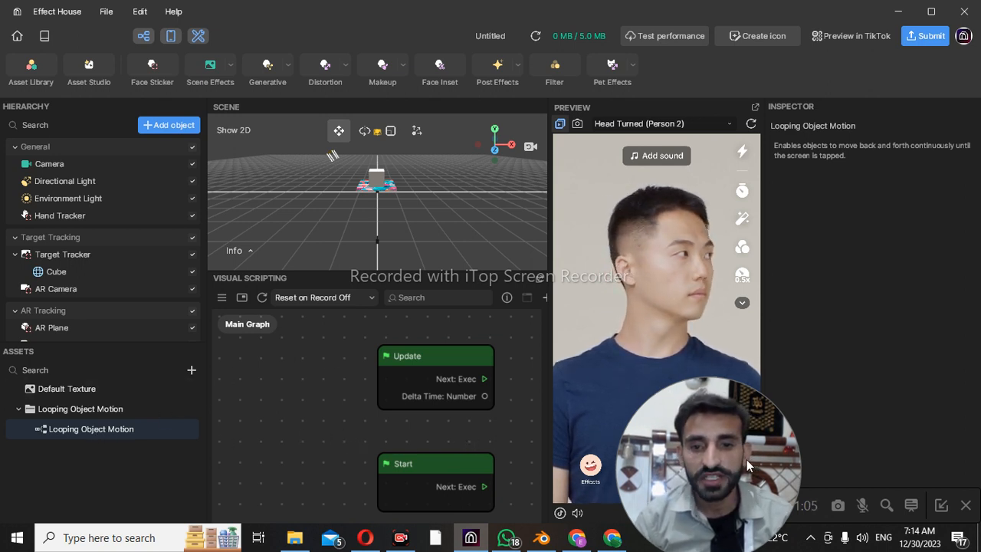
drag(745, 433, 804, 379)
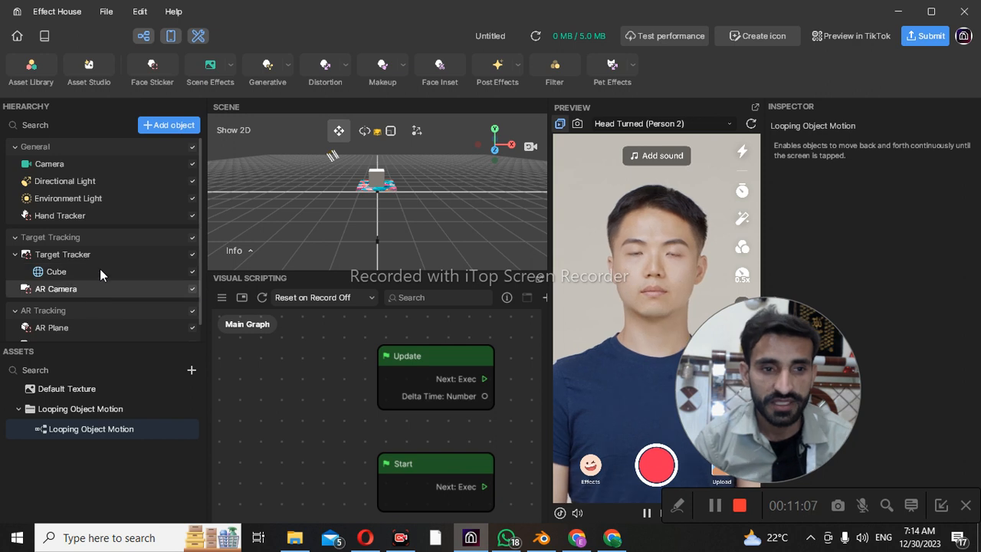
scroll(100, 268, down, 1)
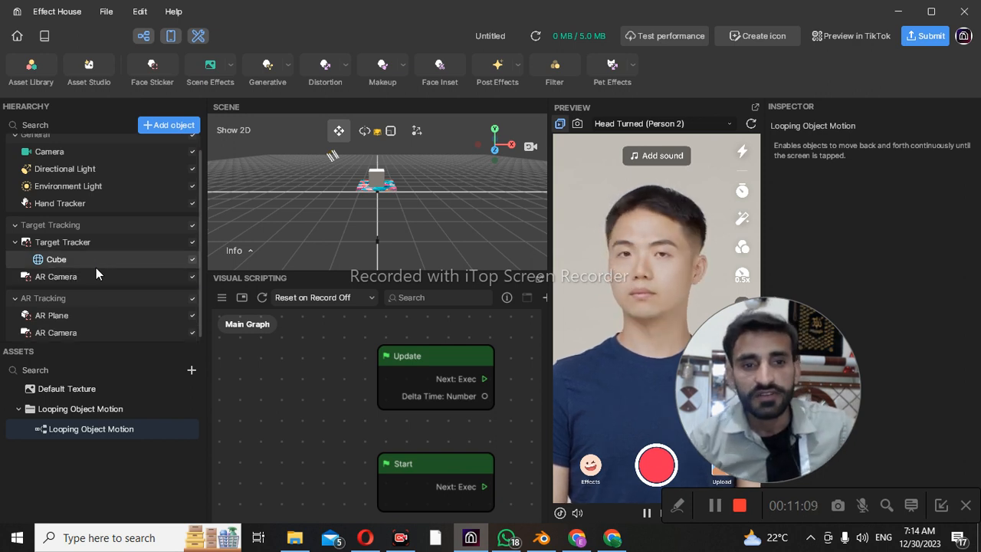